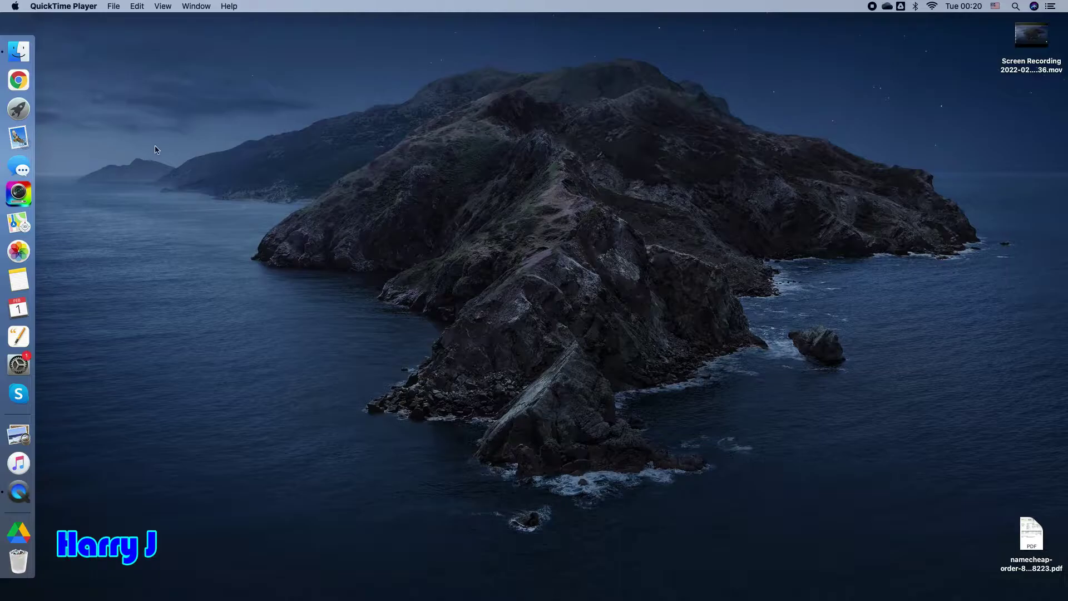
Launch Chrome, move its window, and load ipage.com
click(29, 85)
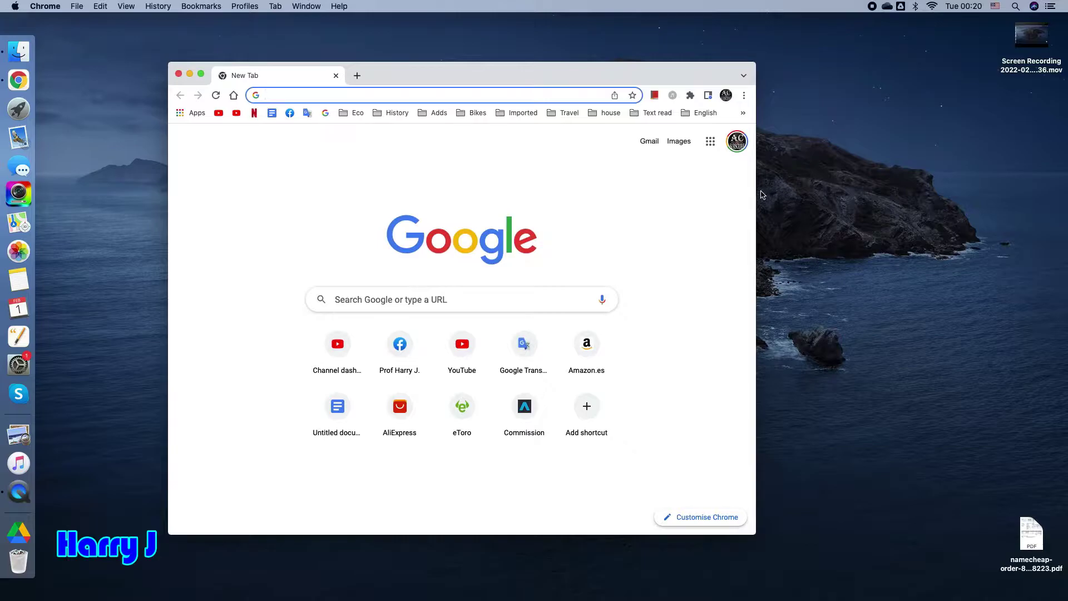
drag(623, 79, 724, 46)
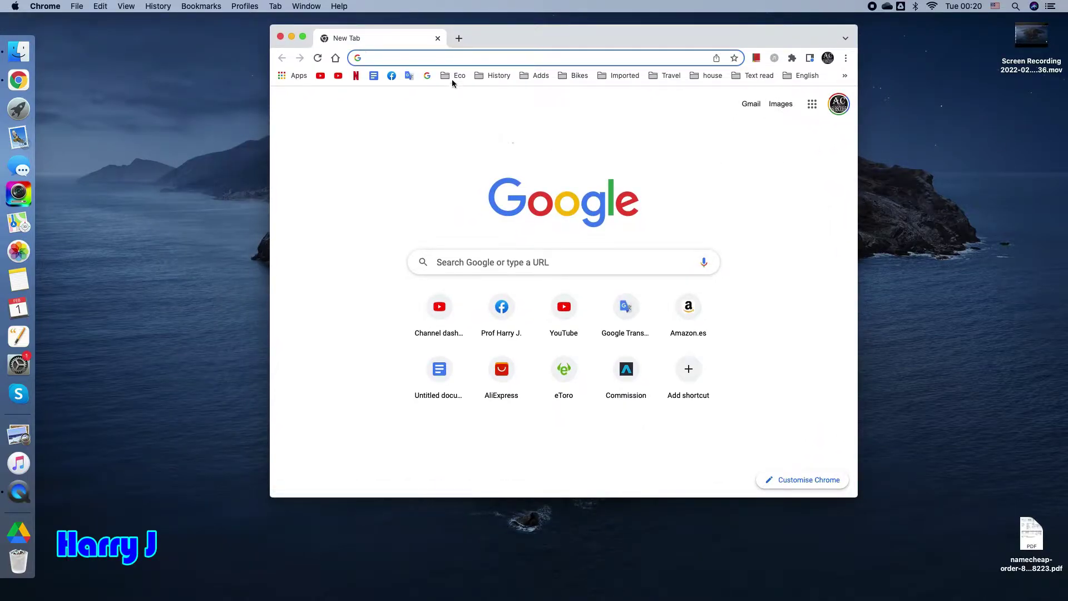
text(ipage)
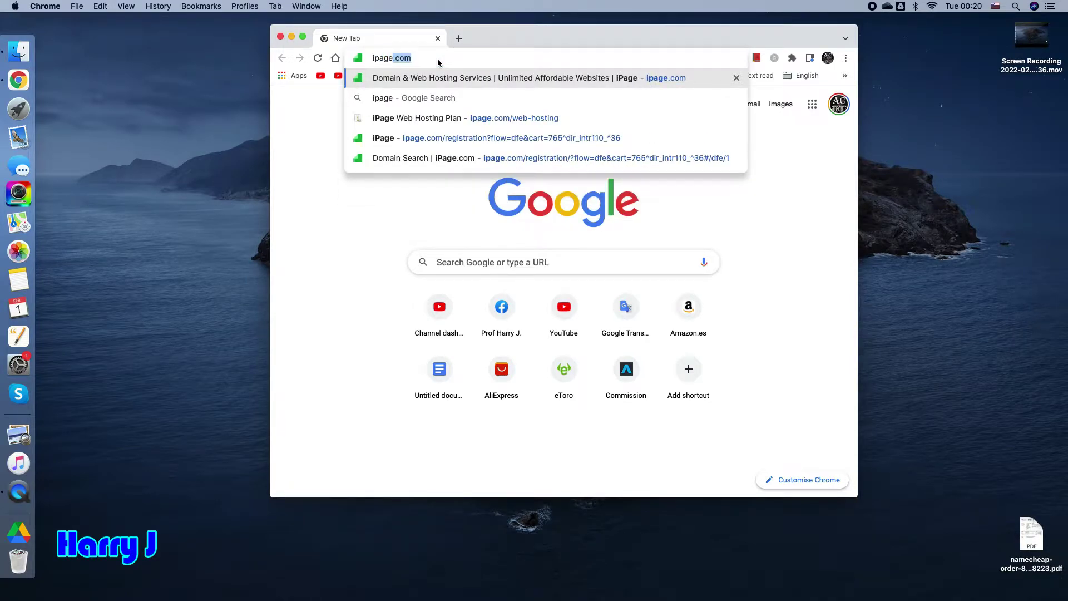
key(Return)
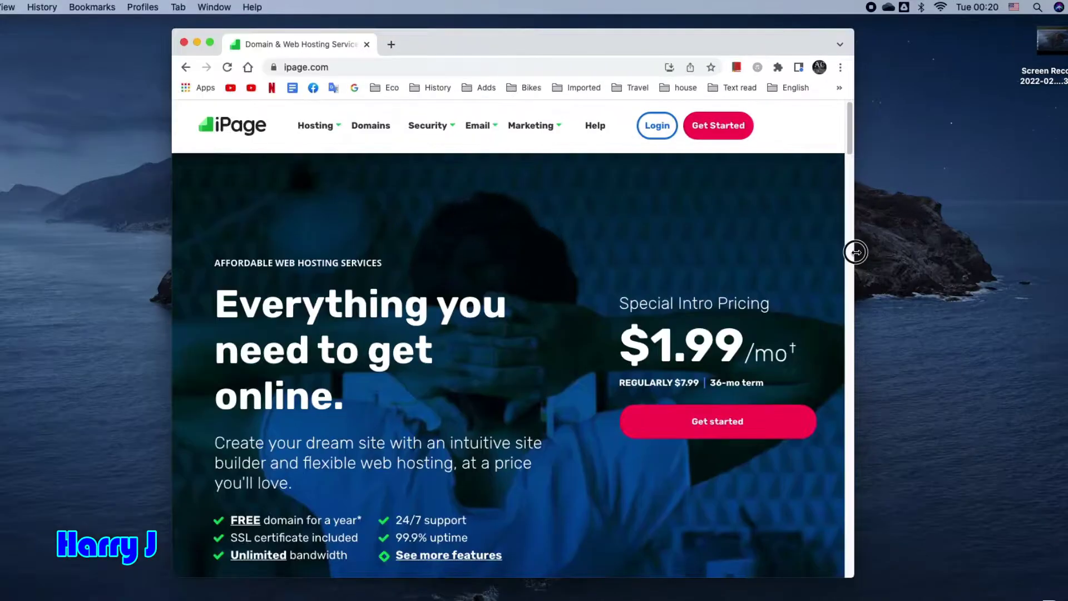
Widen and reposition Chrome so the $1.99/mo offer and feature list fit on screen
drag(860, 218, 915, 219)
drag(521, 45, 499, 31)
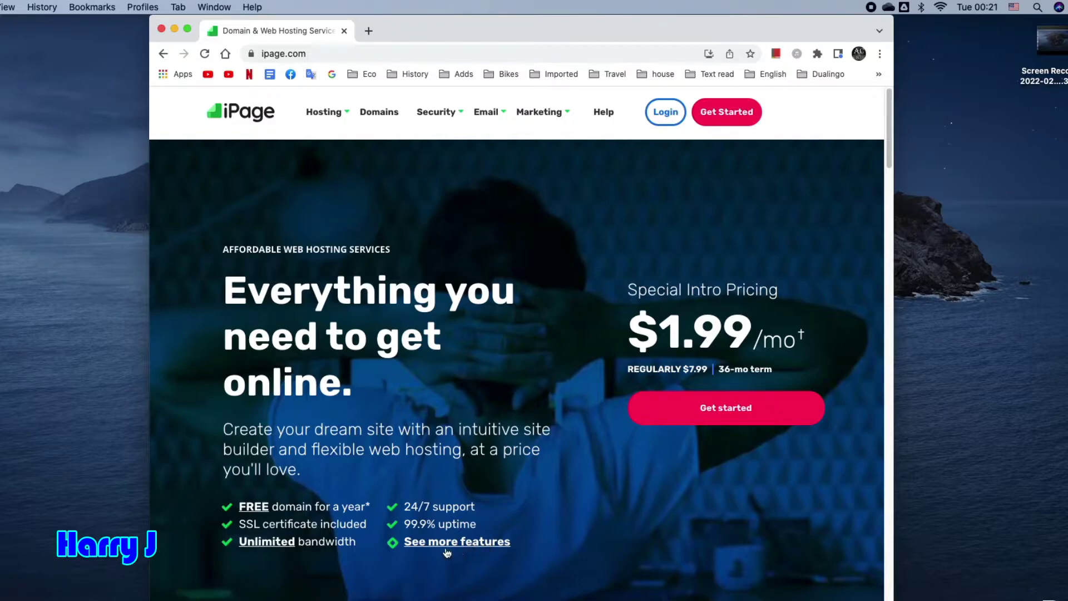
scroll(584, 537, down, 4)
scroll(585, 538, up, 3)
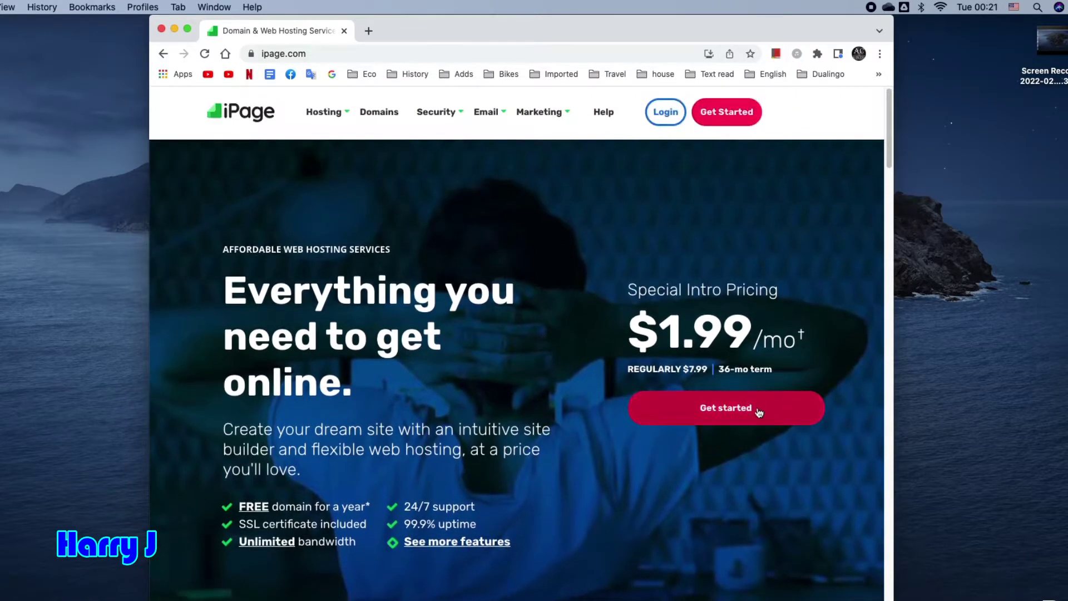
Start the $1.99/mo signup and search the domain profharry.com, reviewing the suggested alternatives
click(732, 420)
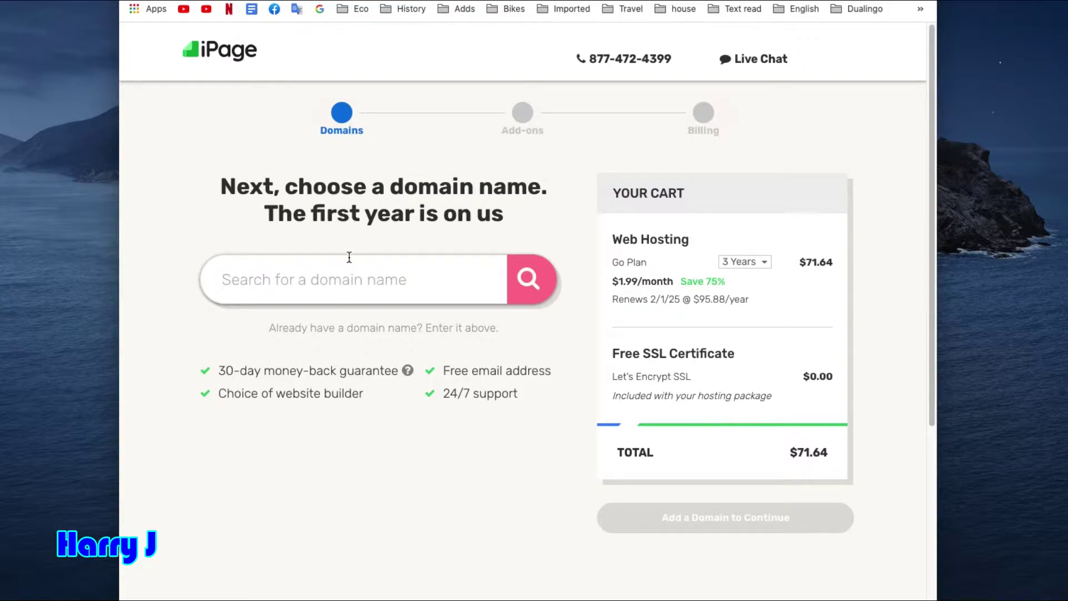
text(prof)
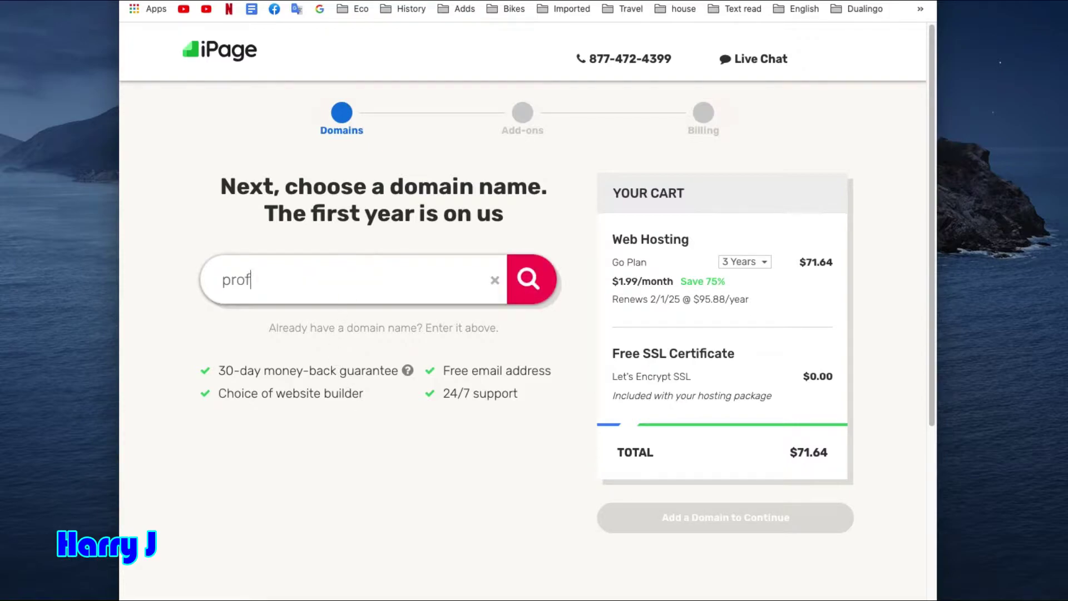
text(harry.com)
key(Left)
key(Left)
key(Left)
key(Left)
text(y)
click(529, 283)
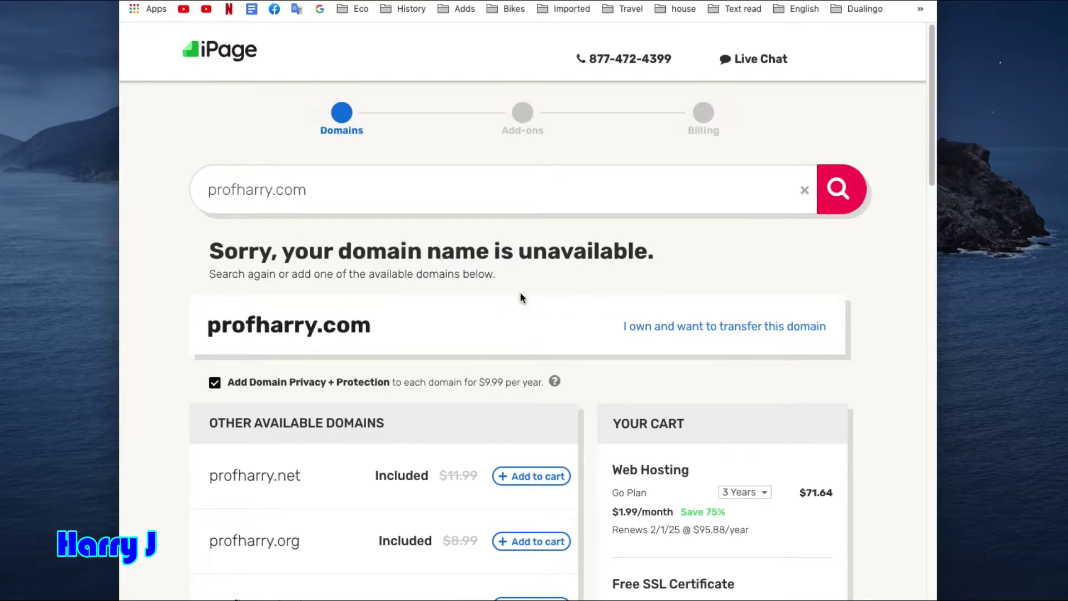
scroll(739, 327, down, 1)
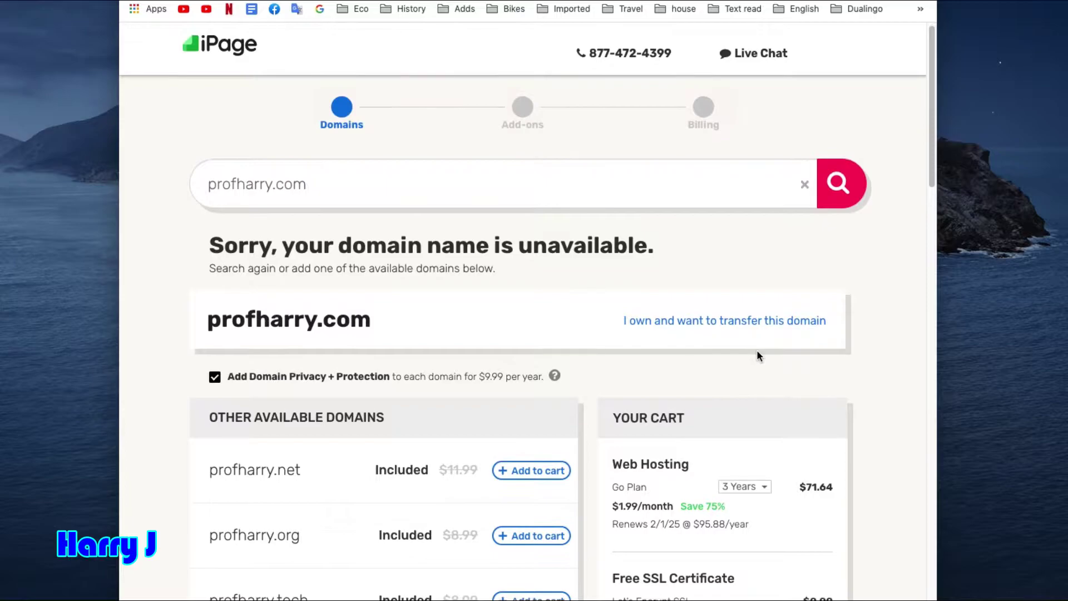
scroll(757, 352, down, 3)
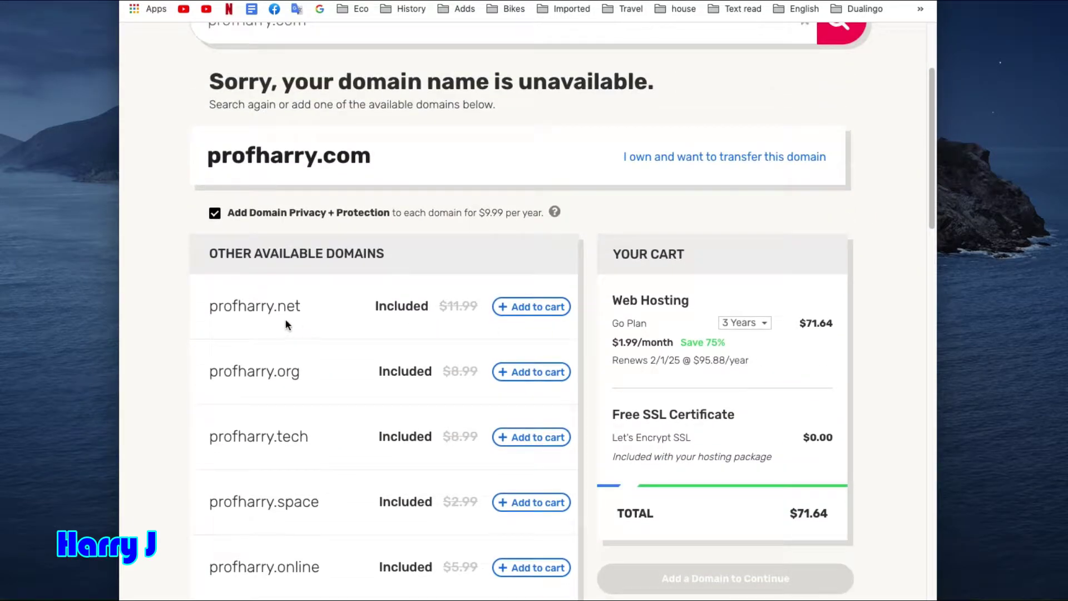
Add profharry.net to the cart and remove Privacy + Protection from it
click(531, 308)
scroll(920, 396, down, 3)
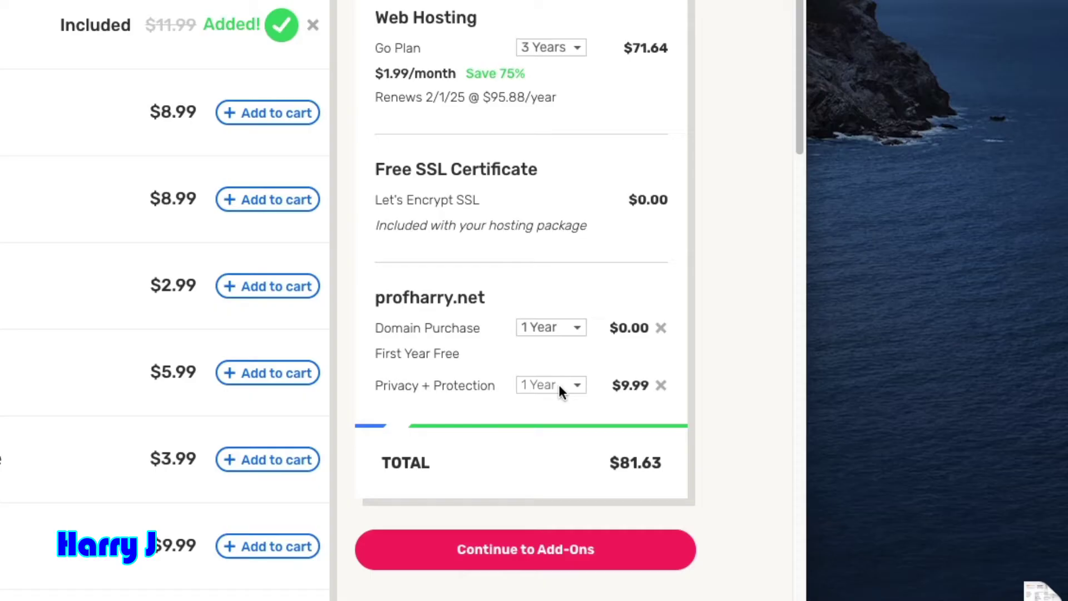
click(750, 438)
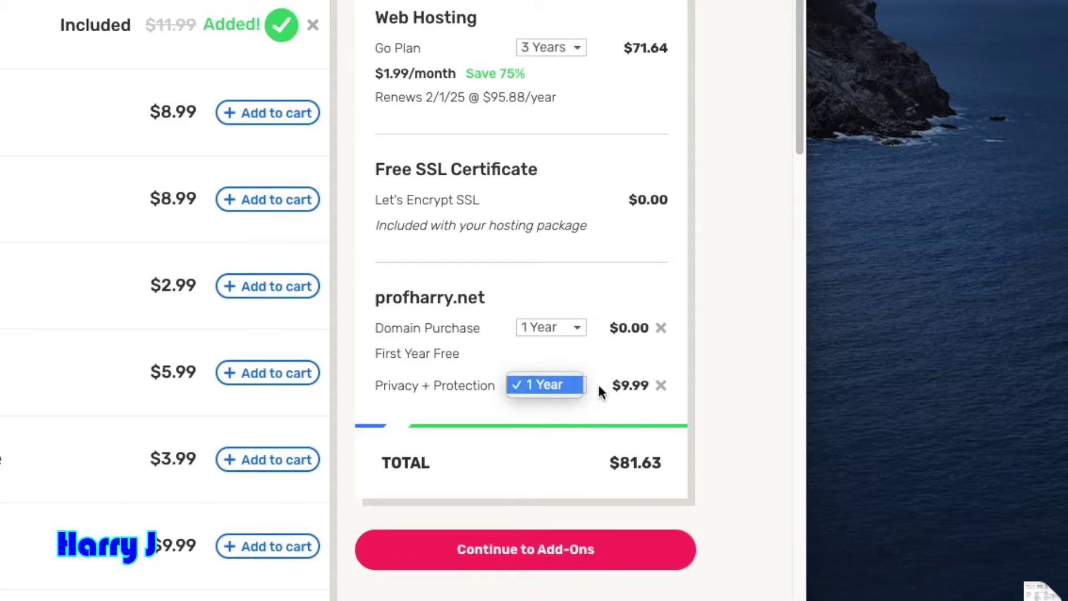
click(662, 385)
click(662, 385)
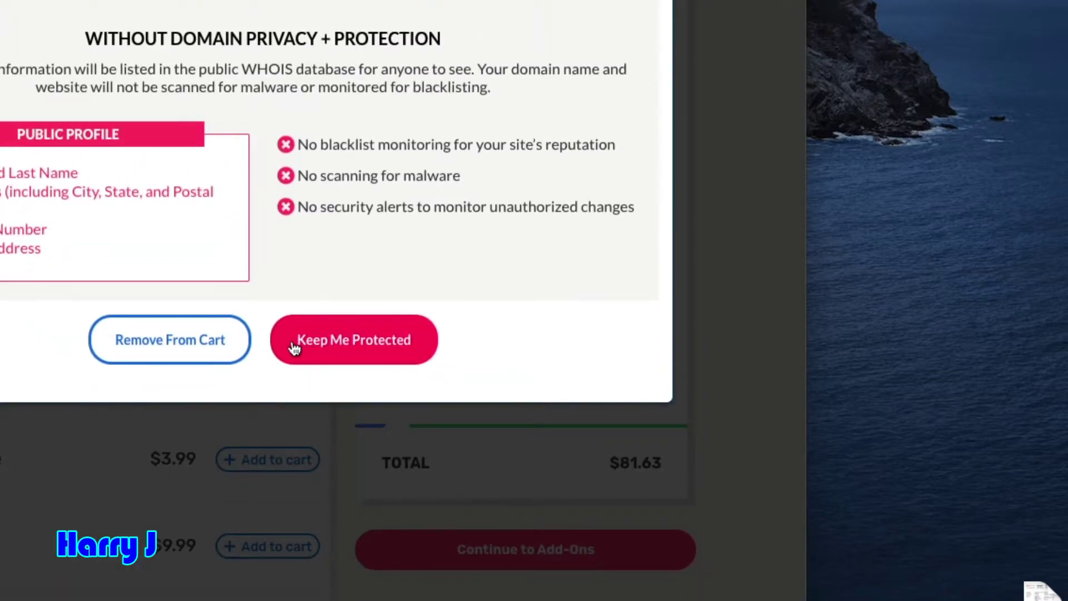
click(165, 349)
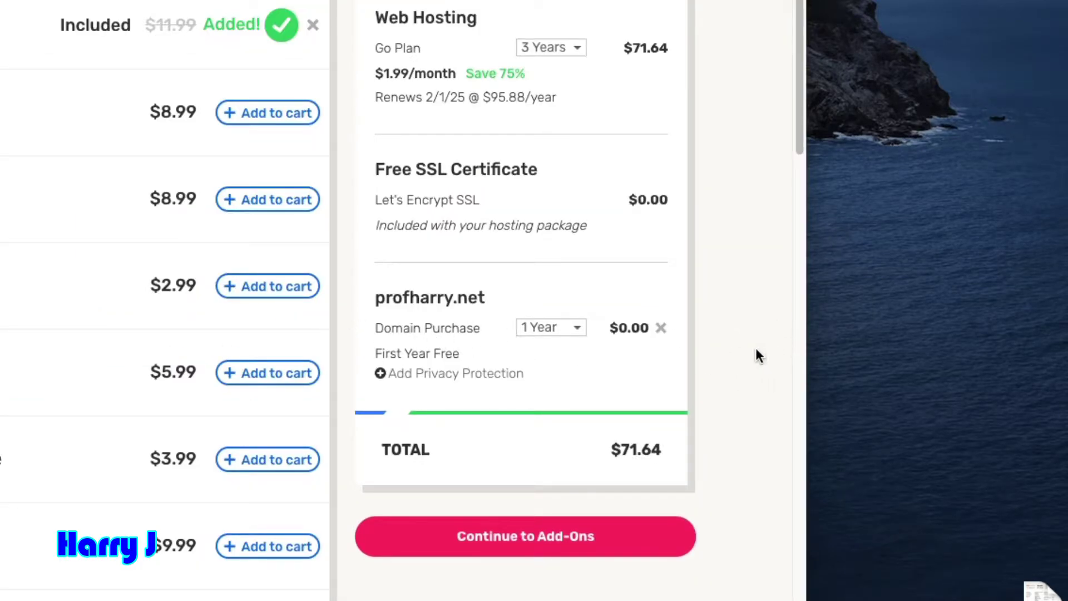
scroll(612, 250, up, 1)
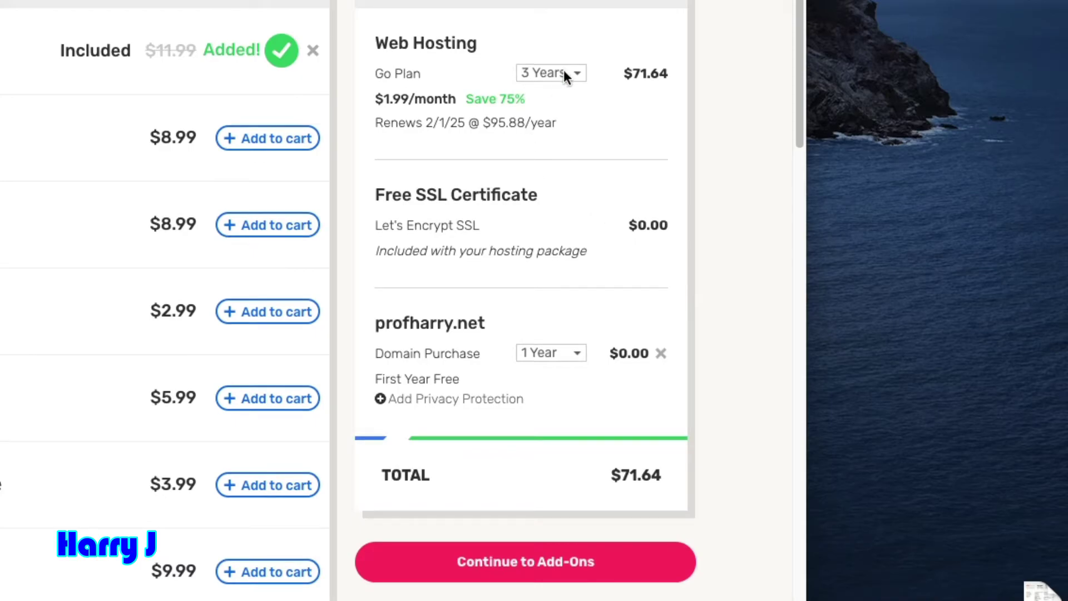
scroll(563, 73, up, 1)
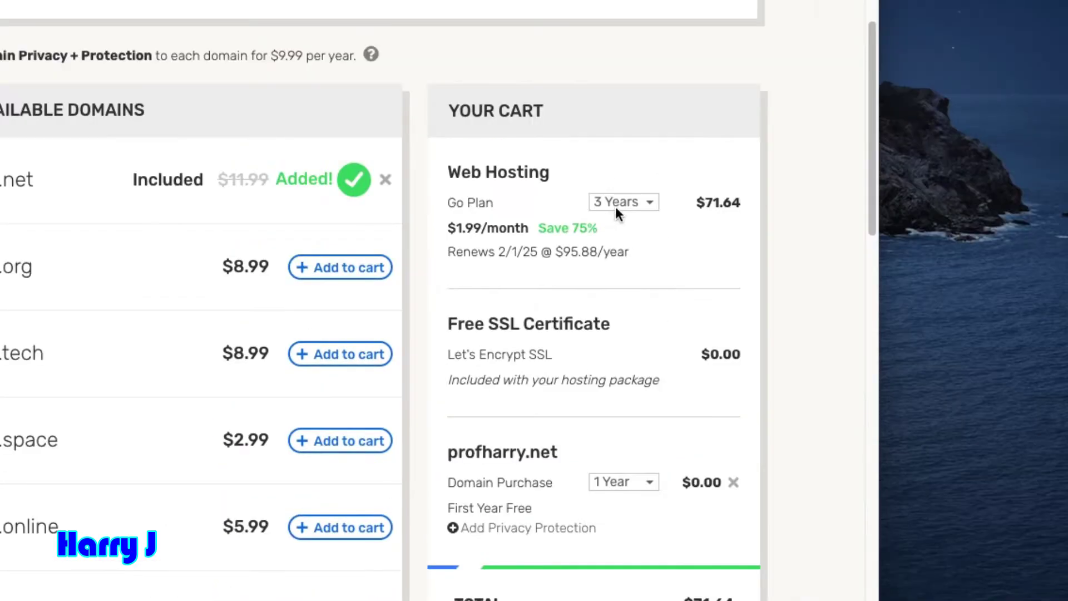
Keep the Web Hosting term at 3 Years ($71.64) and continue to add-ons
click(544, 107)
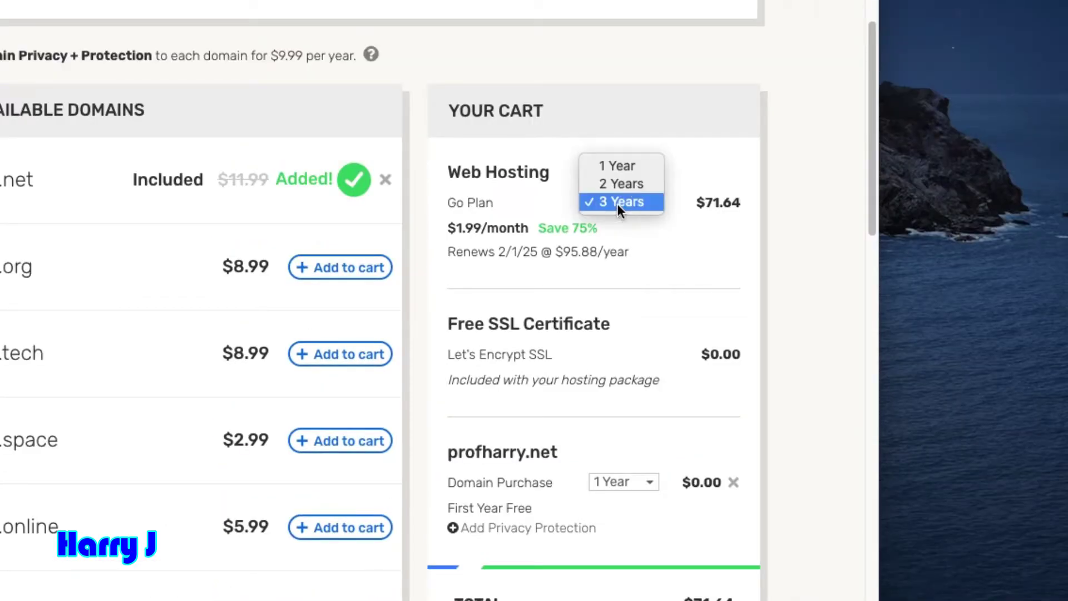
click(627, 165)
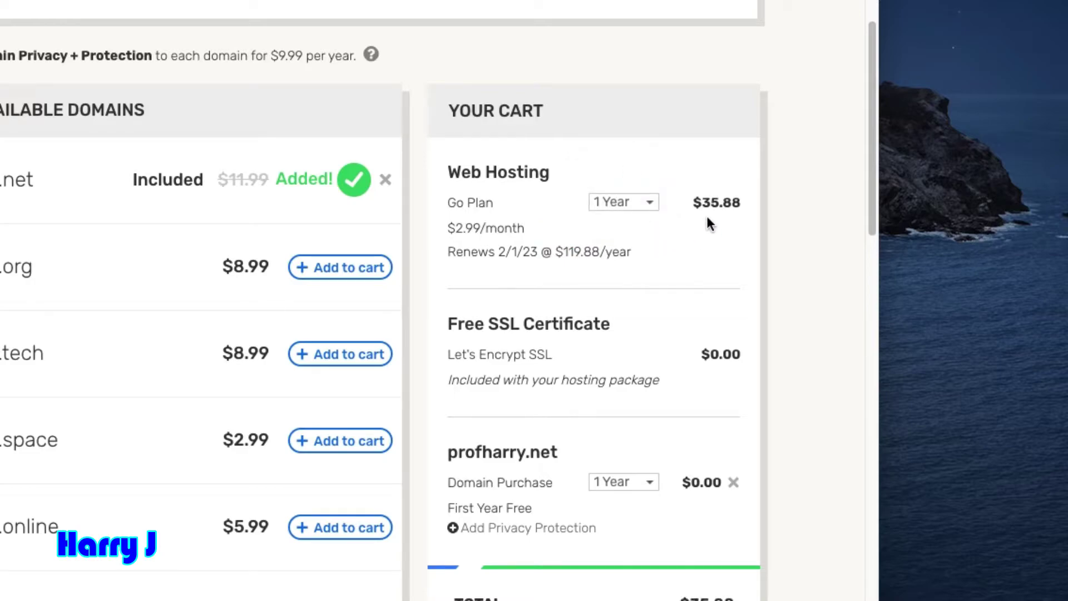
click(625, 203)
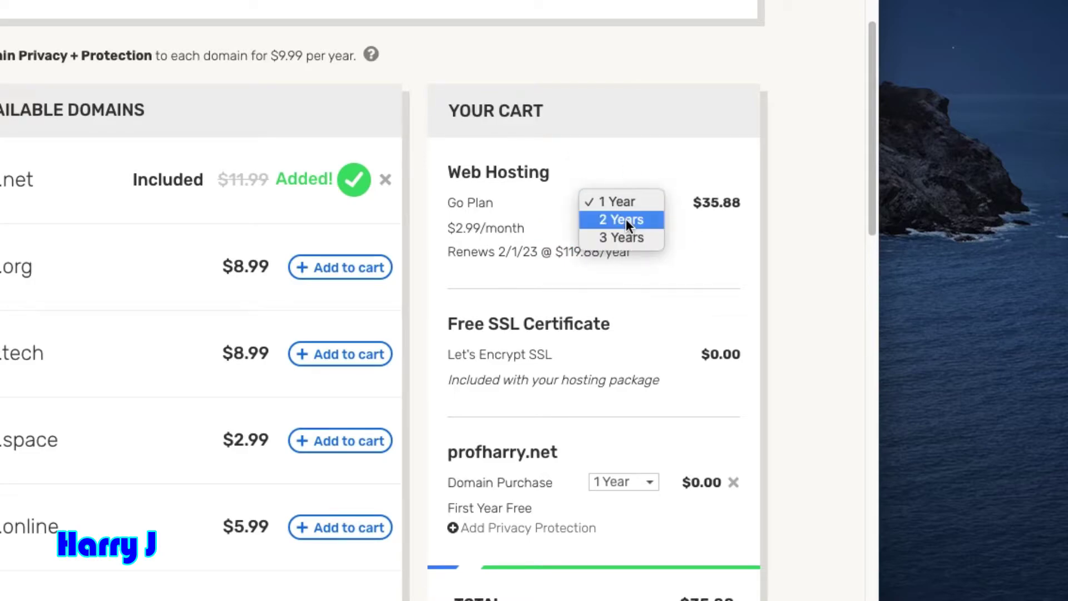
click(625, 218)
click(617, 204)
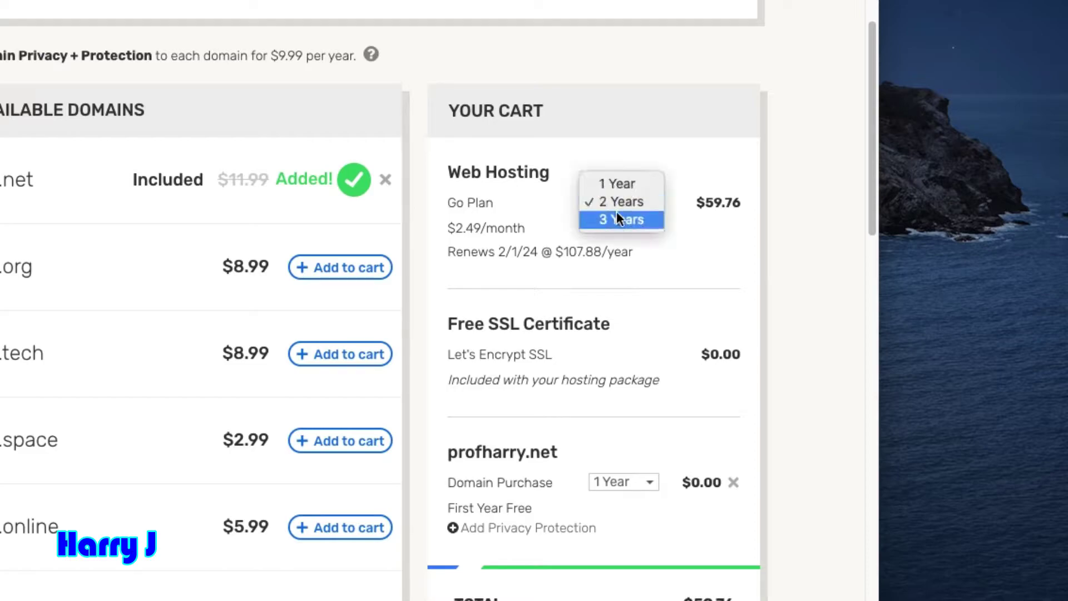
click(616, 215)
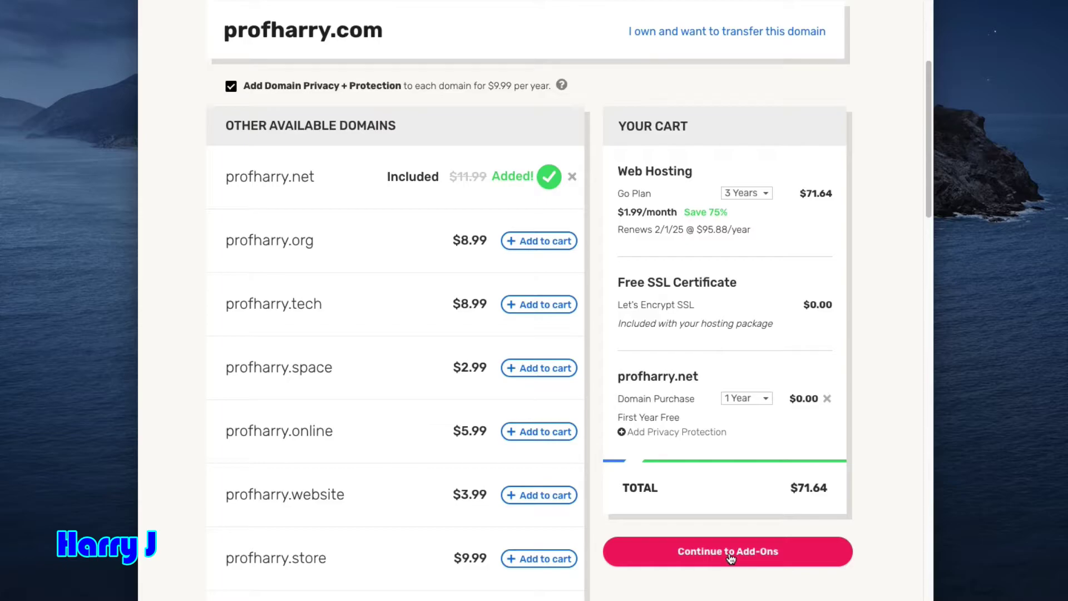
click(730, 553)
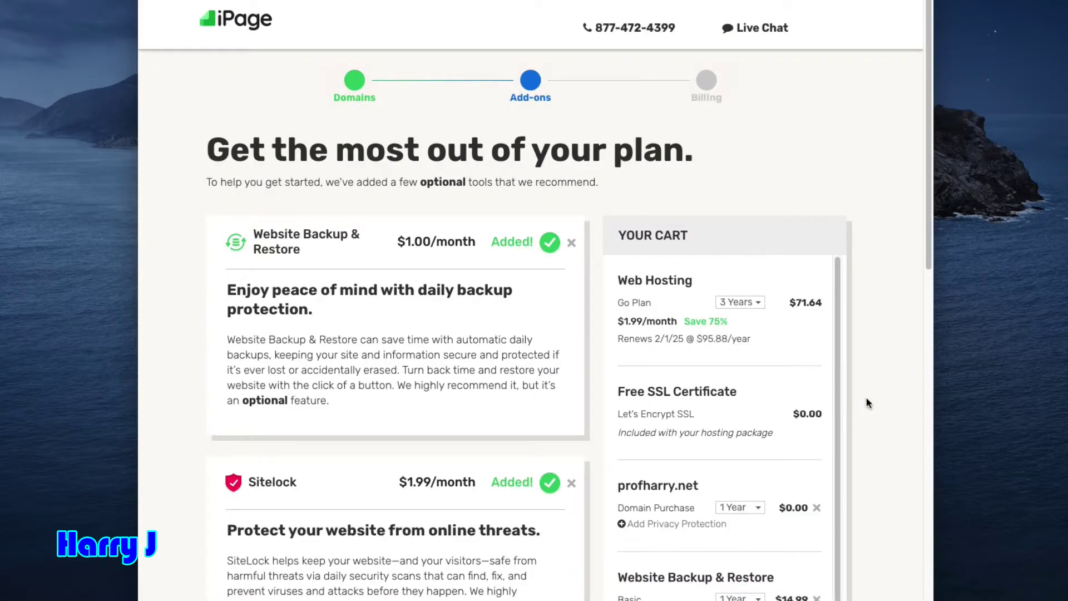
Remove the Sitelock and Website Backup & Restore add-ons from the cart
scroll(883, 398, down, 6)
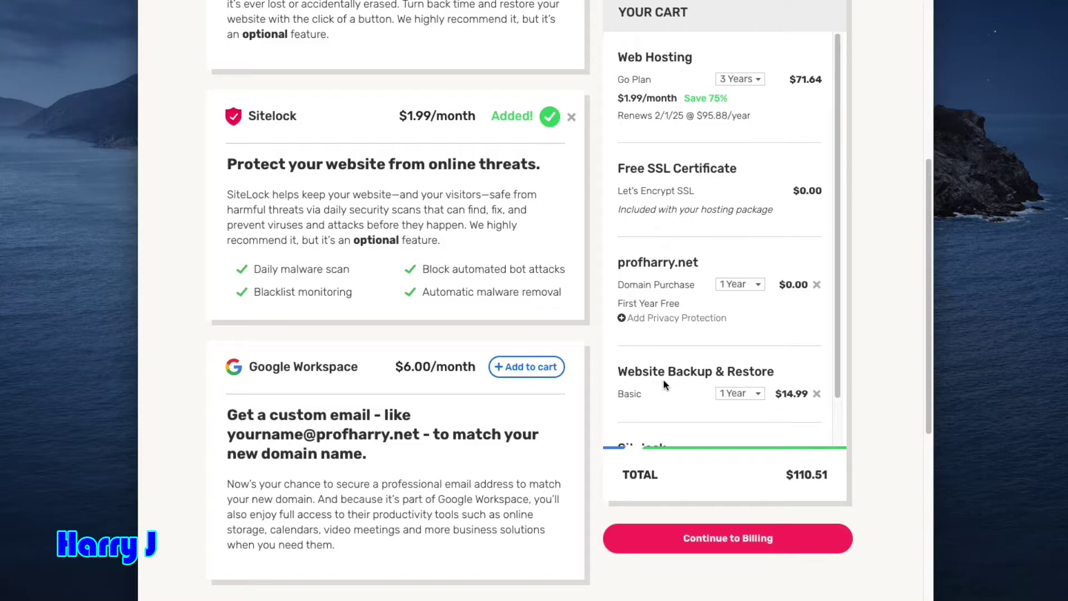
scroll(682, 378, down, 2)
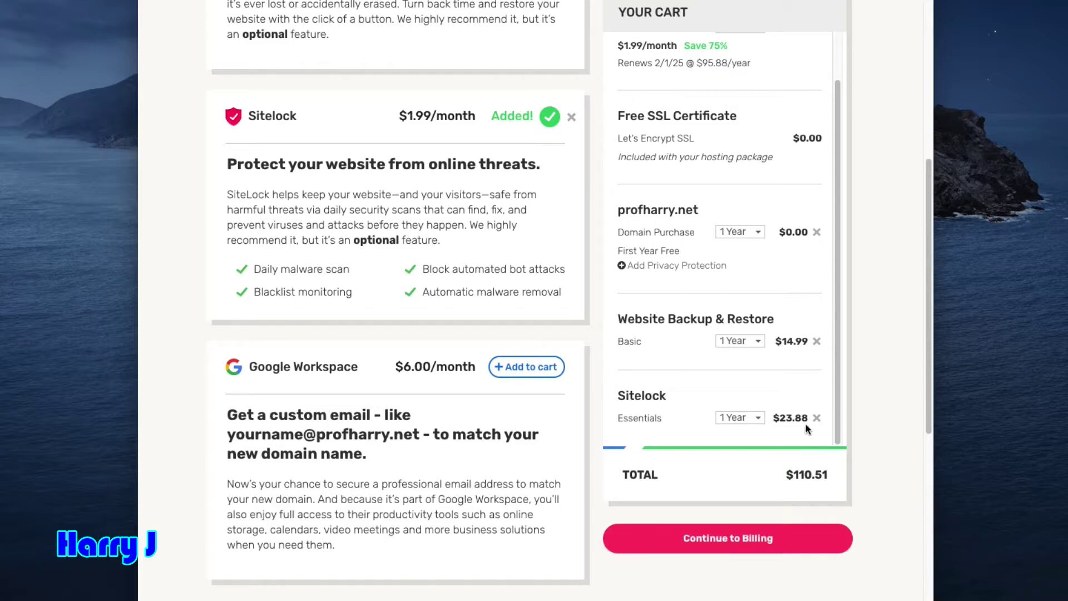
click(571, 119)
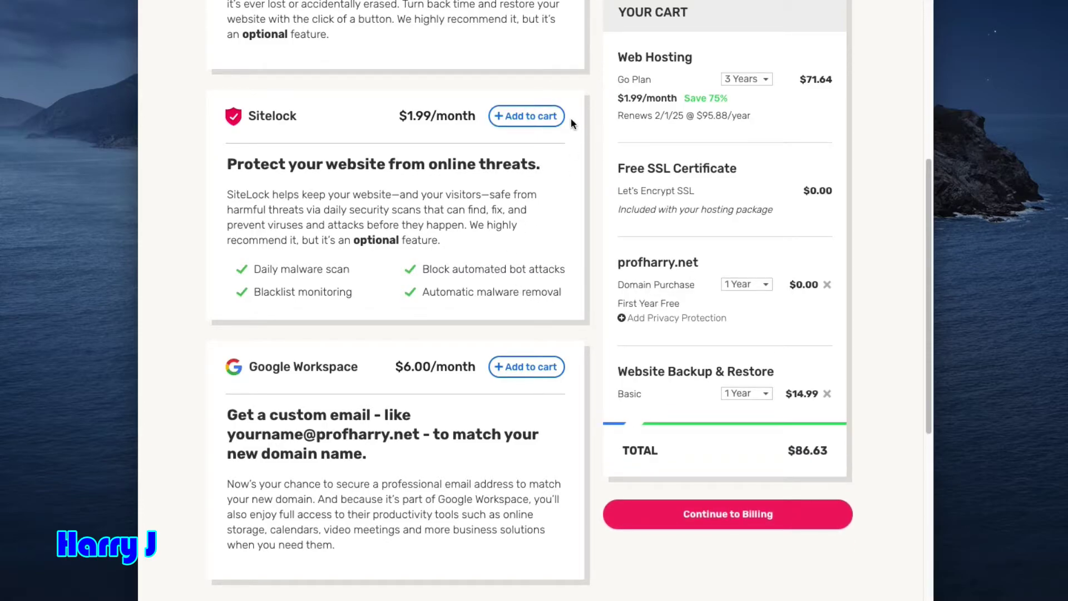
click(828, 394)
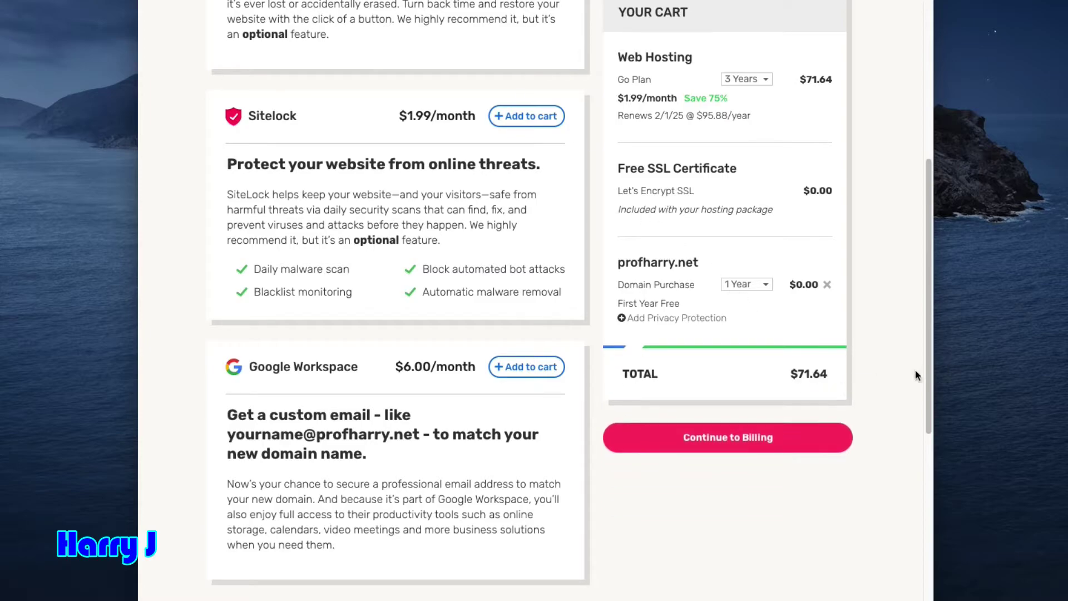
Review the $71.64 cart of Go Plan and profharry.net, then continue to Billing
scroll(887, 373, up, 6)
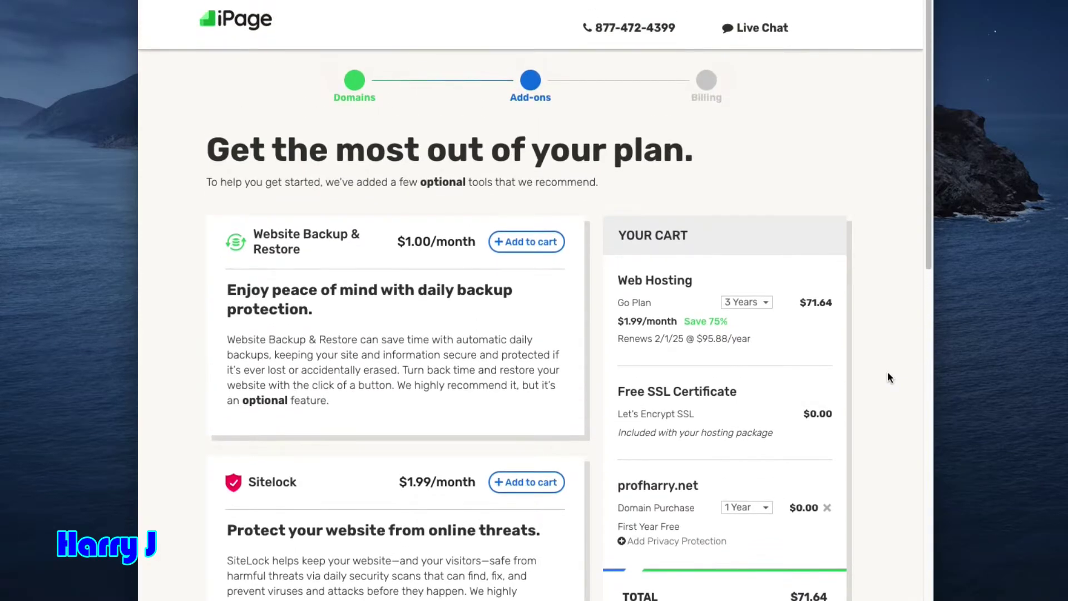
scroll(886, 371, down, 5)
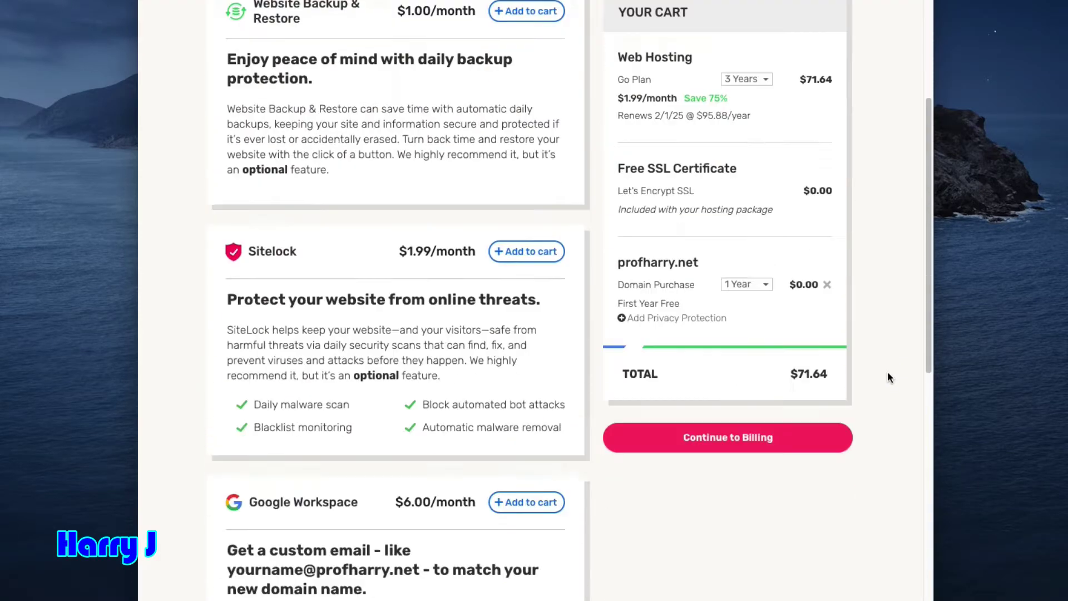
scroll(888, 375, up, 5)
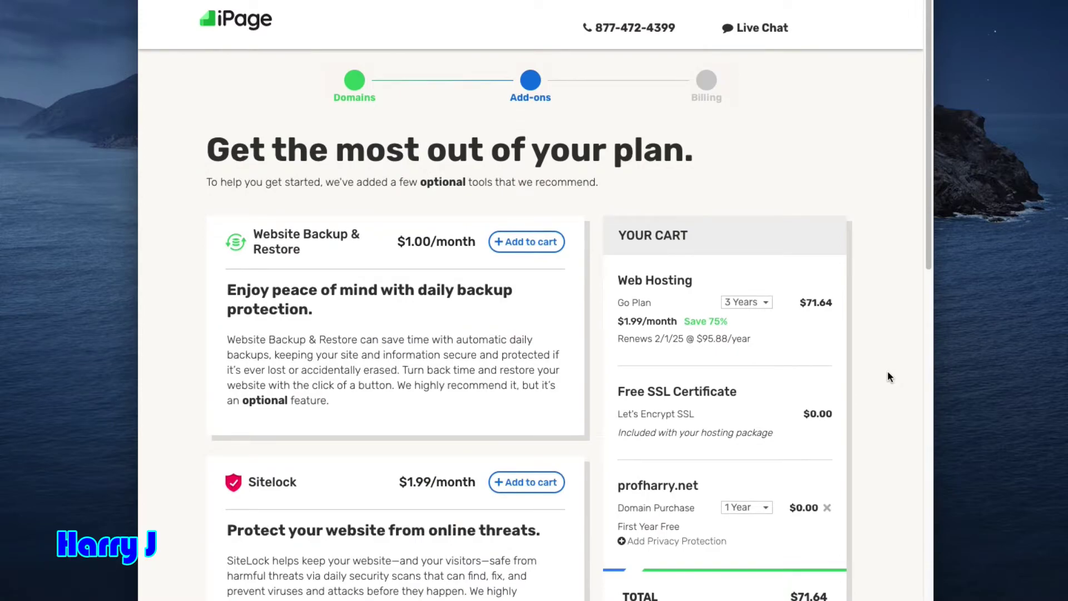
scroll(887, 373, down, 5)
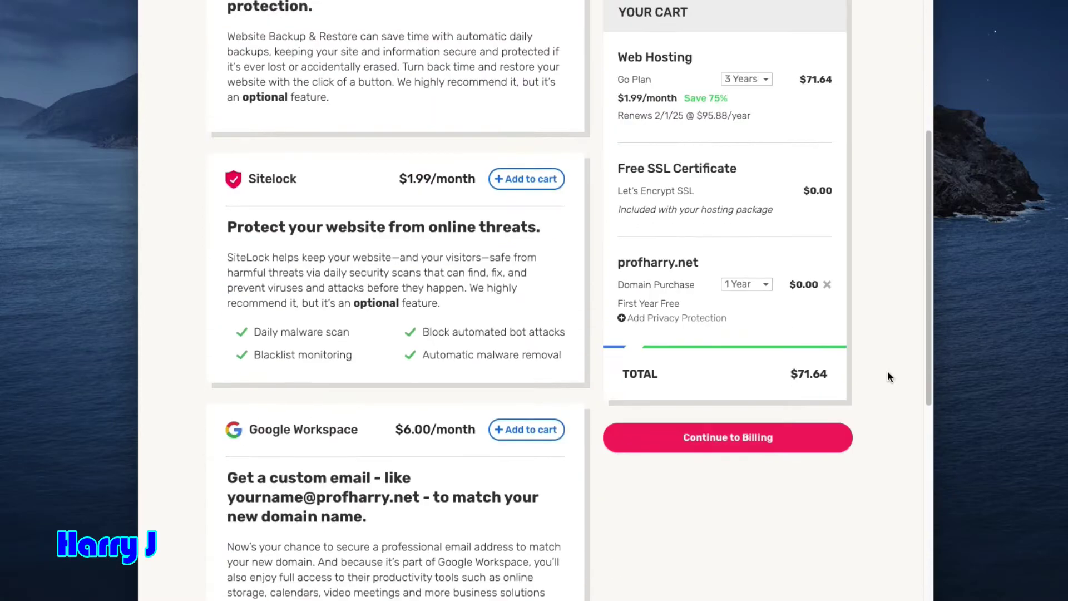
scroll(887, 372, up, 3)
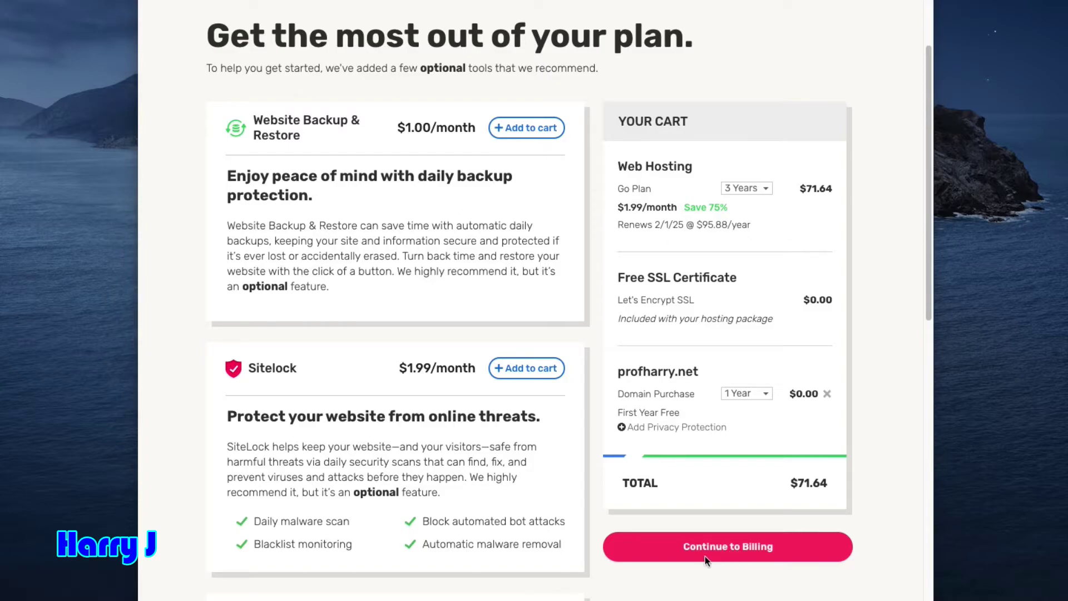
click(733, 548)
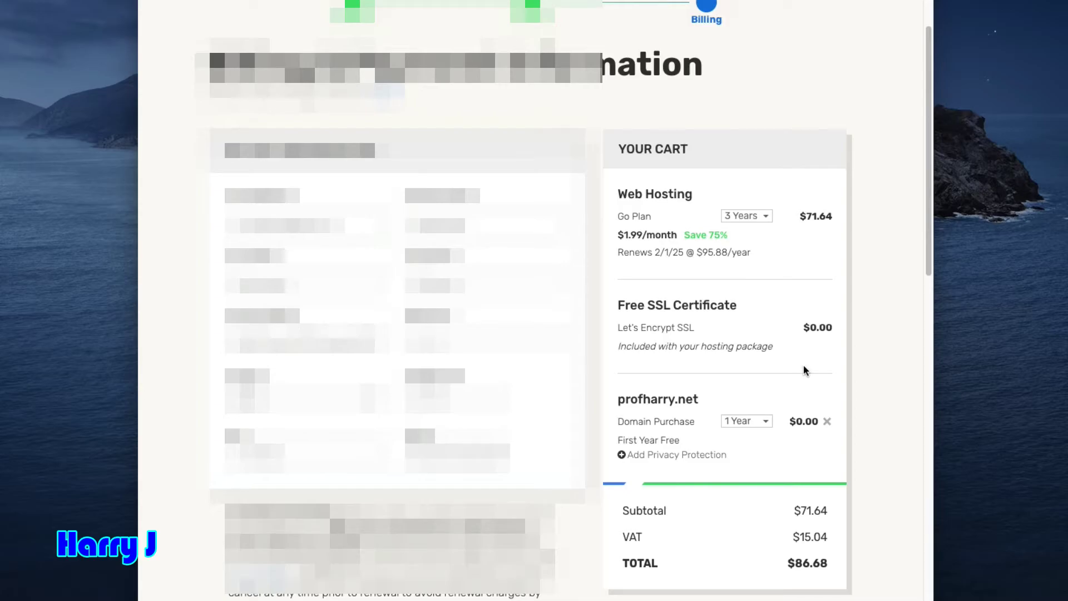
Review the billing details and $86.68 total with VAT, then click Buy Now
scroll(804, 369, down, 3)
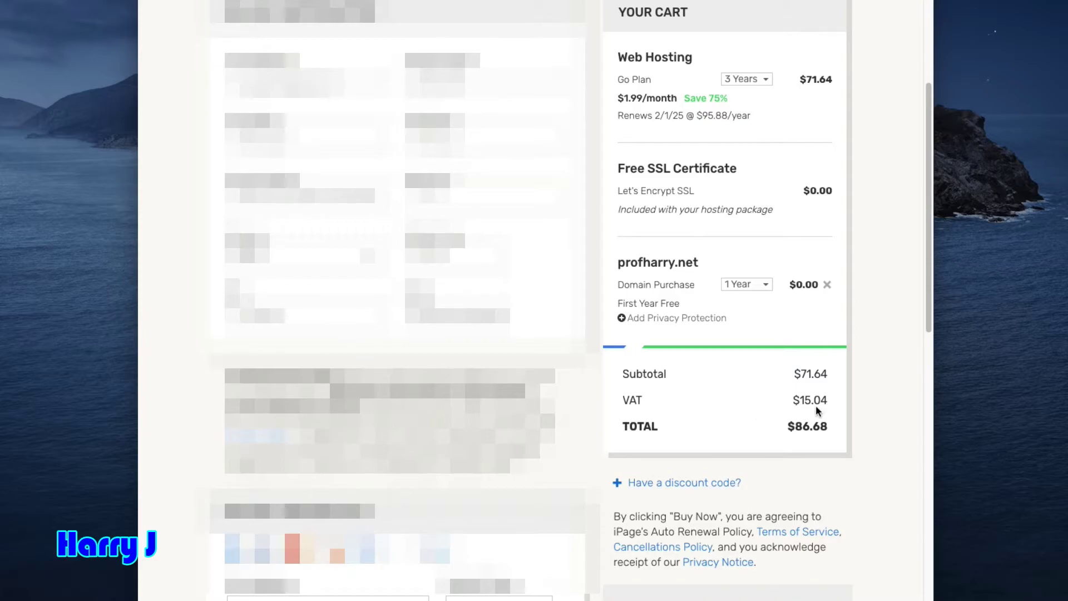
scroll(779, 379, down, 10)
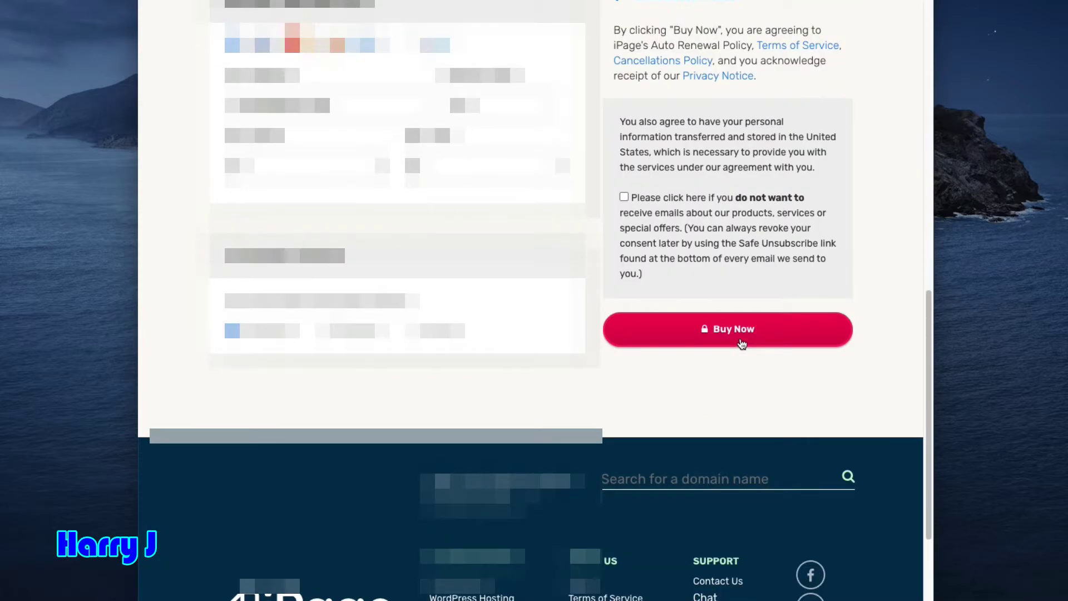
scroll(743, 345, up, 3)
scroll(743, 345, down, 3)
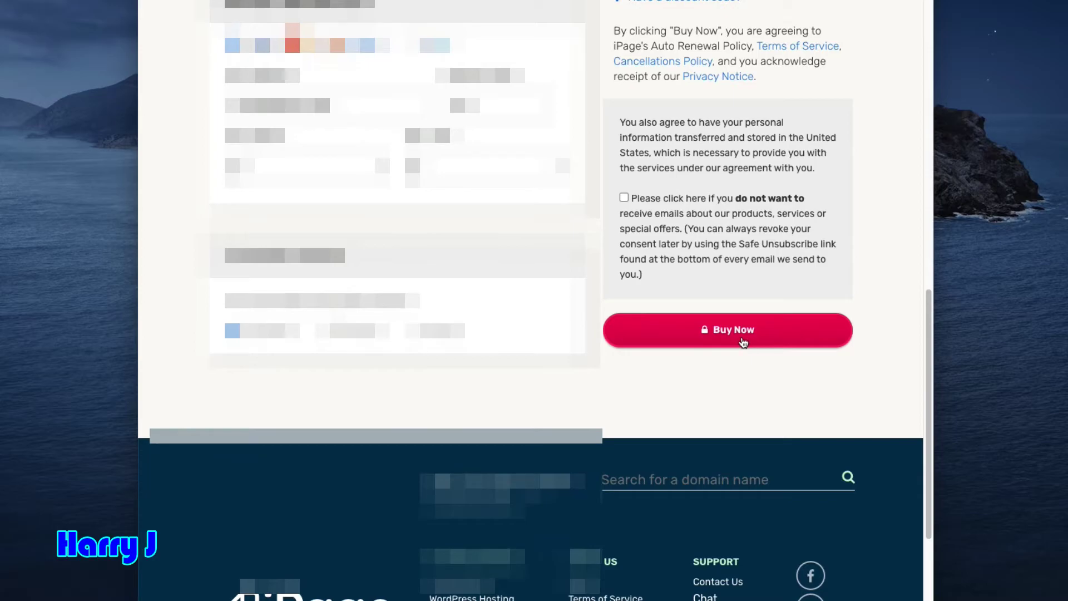
scroll(742, 342, up, 15)
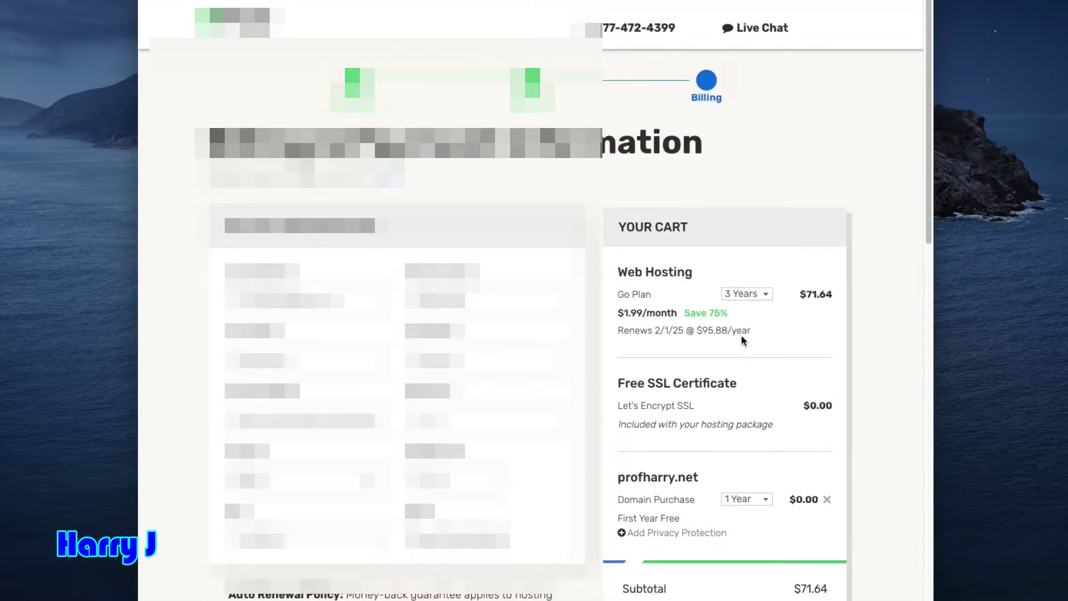
scroll(741, 335, down, 10)
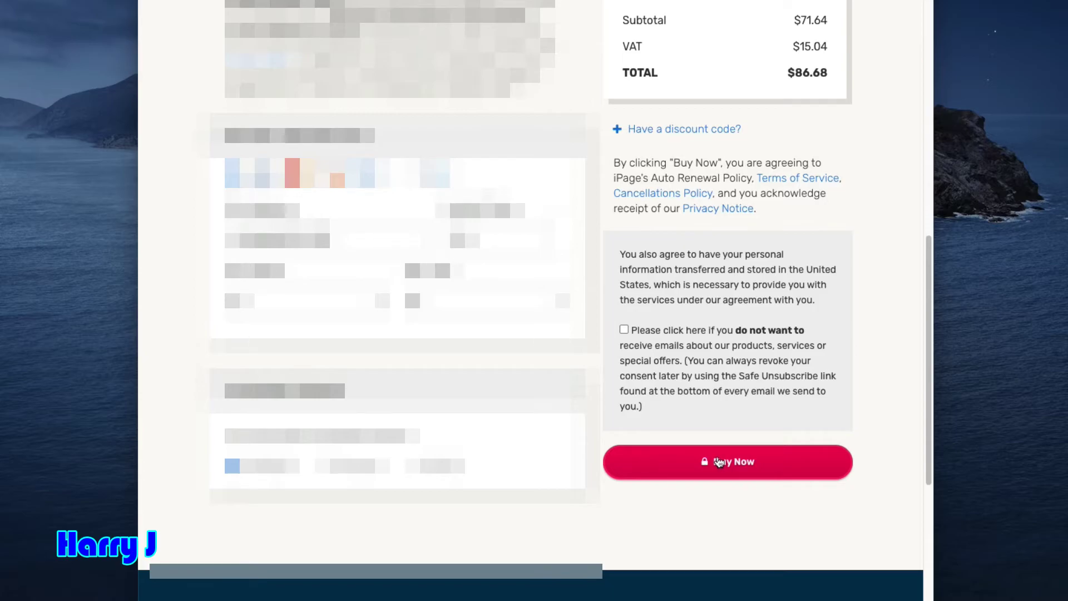
click(718, 462)
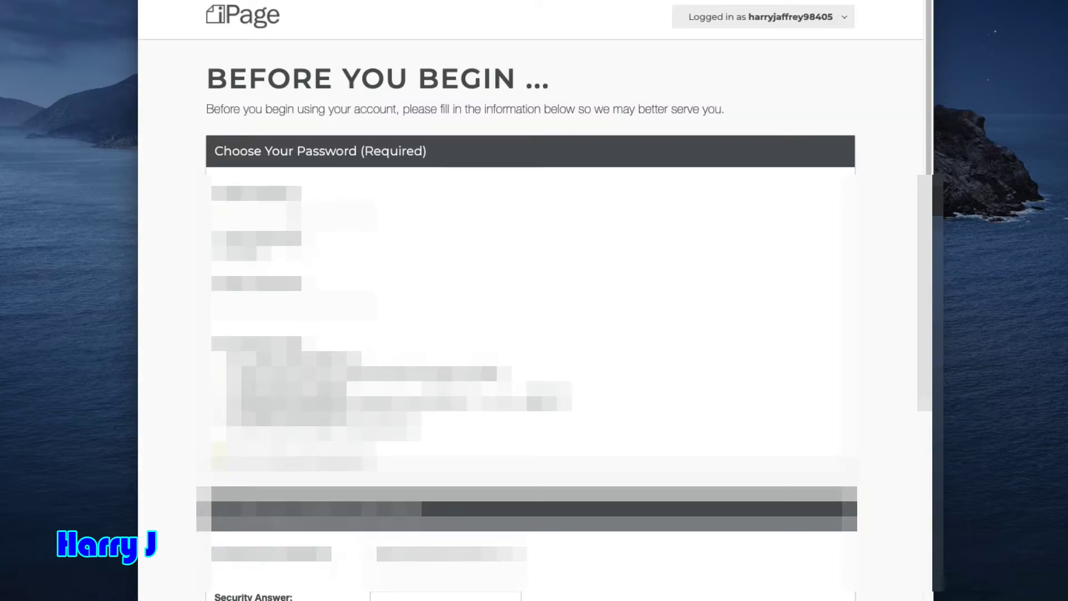
Paste the new account password into the password field
click(294, 216)
key(super+v)
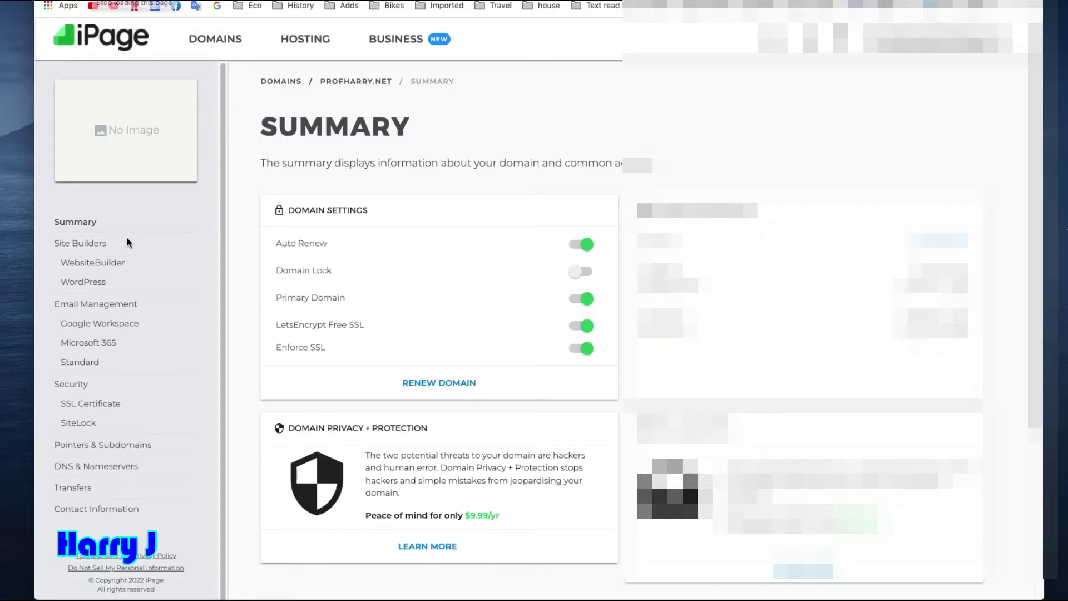
Open the Hosting summary and browse the Go Plan - Foundation's included unlimited features
click(301, 49)
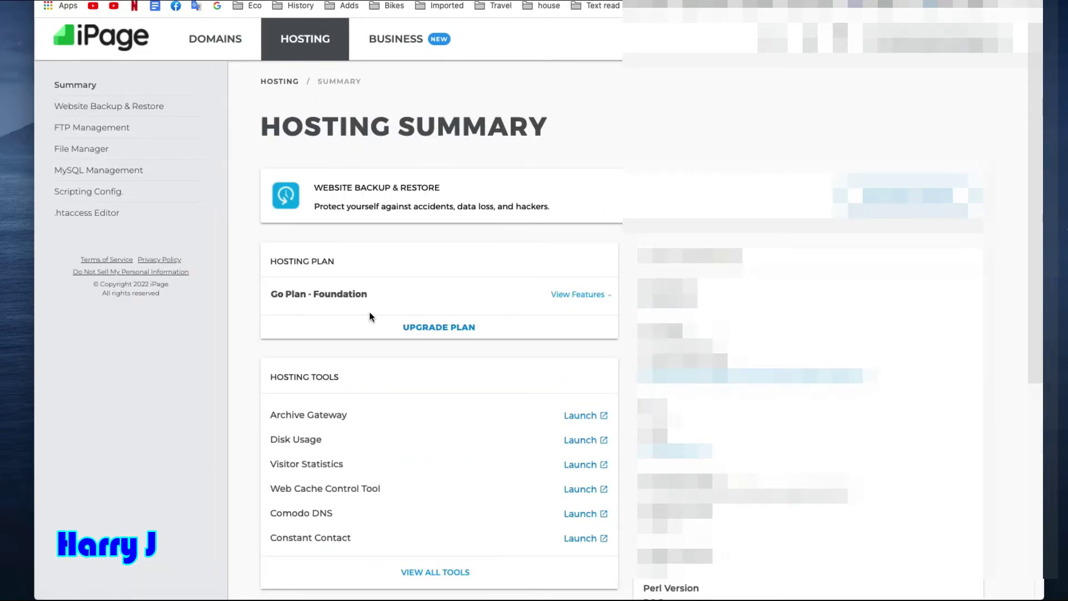
click(578, 303)
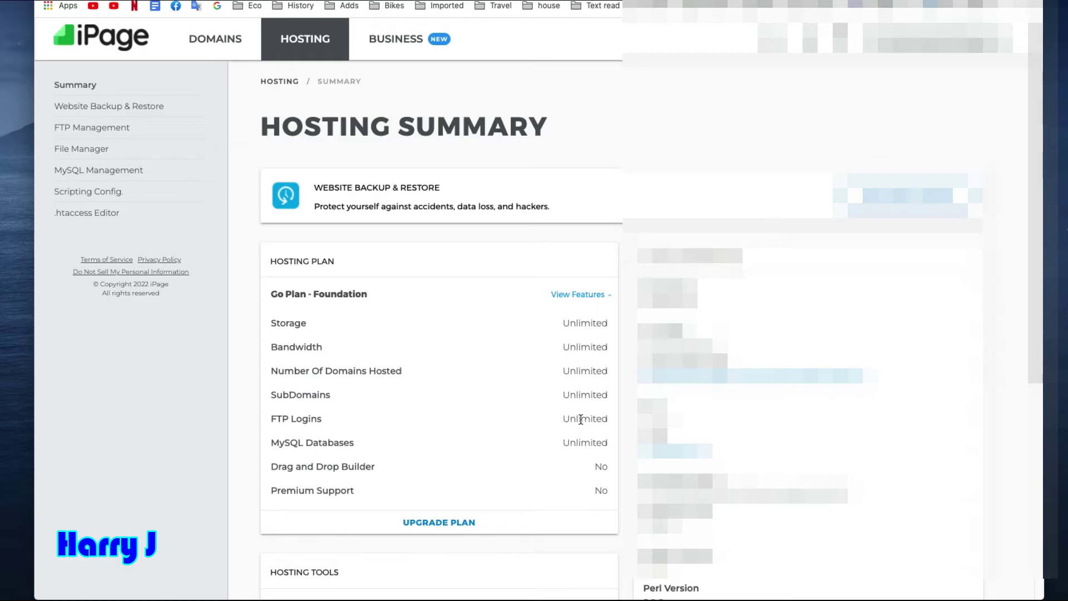
scroll(529, 399, down, 5)
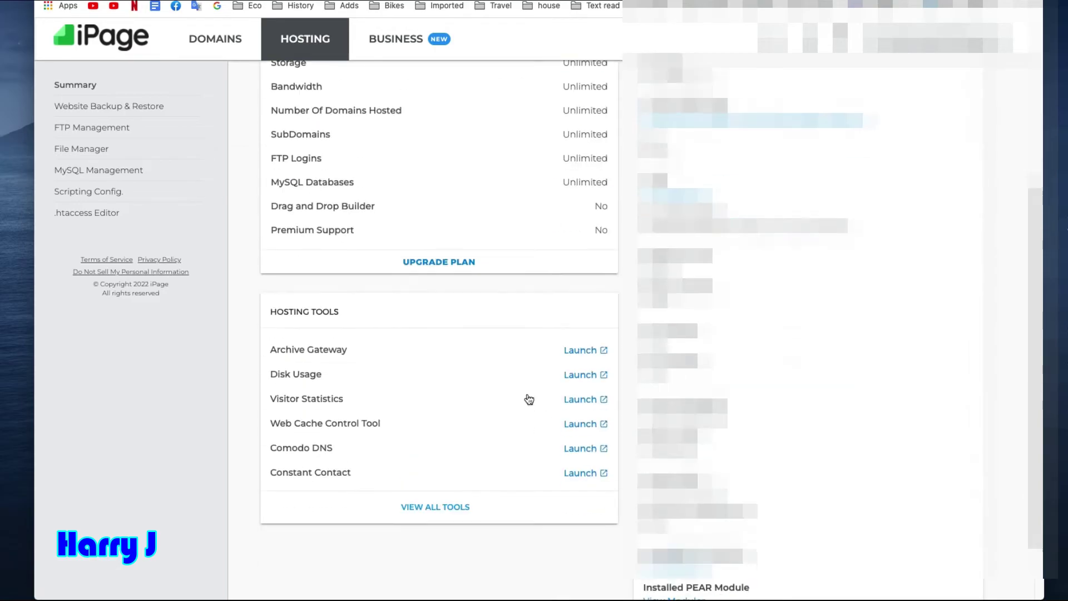
scroll(529, 398, up, 5)
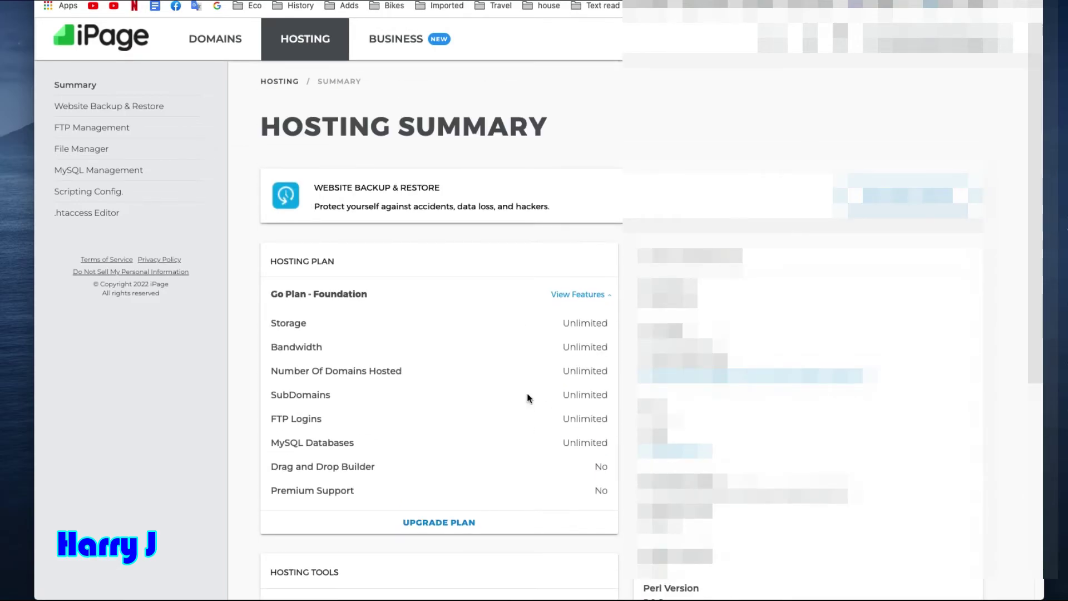
scroll(529, 398, down, 5)
scroll(529, 398, up, 5)
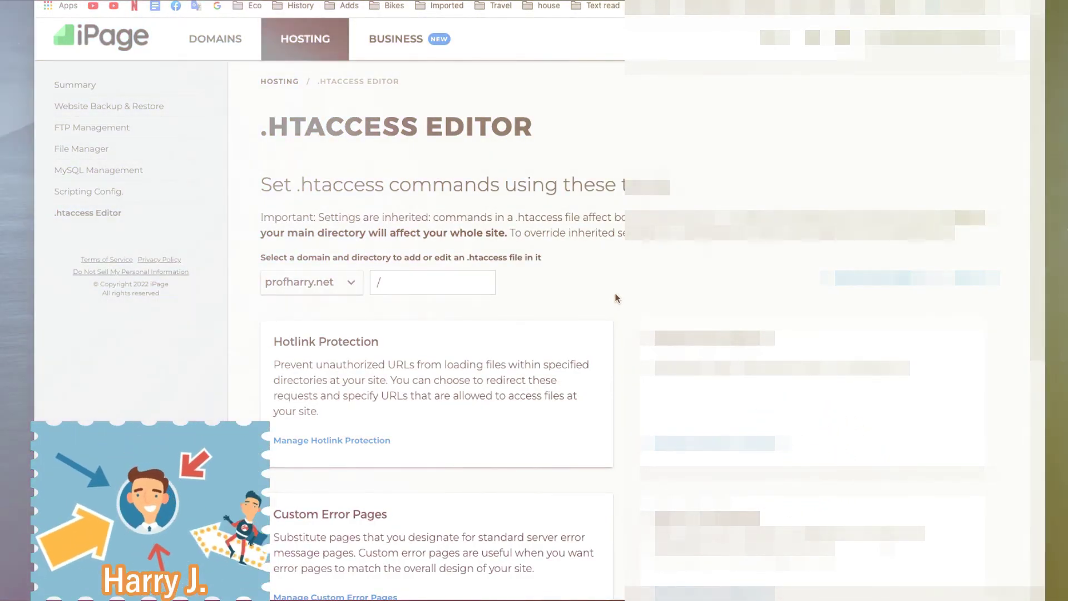
Go back to the Go Plan - Foundation Hosting Summary using the sidebar's Summary link
click(75, 84)
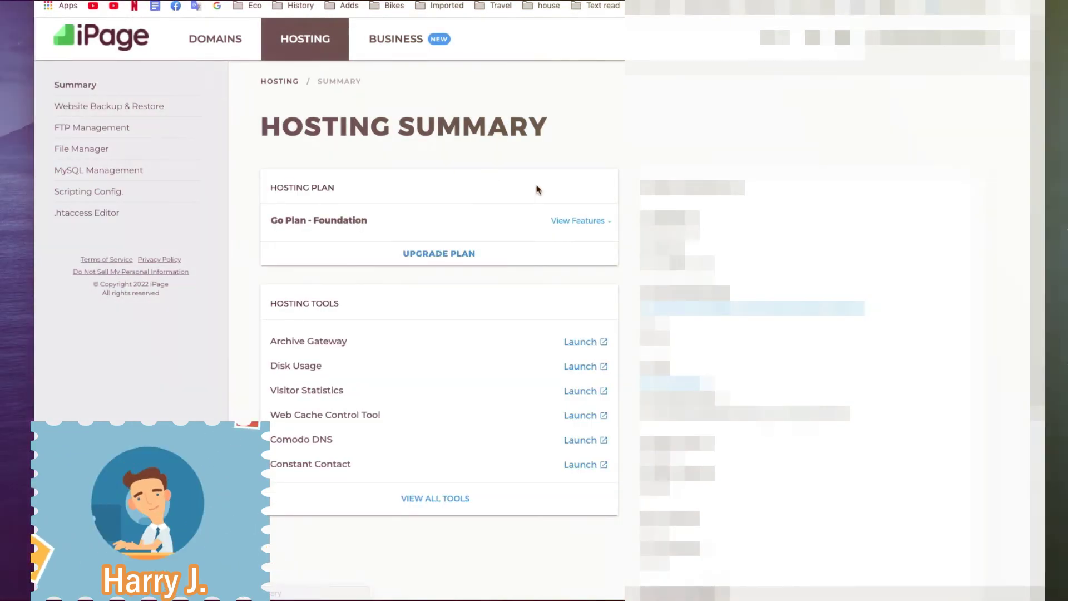